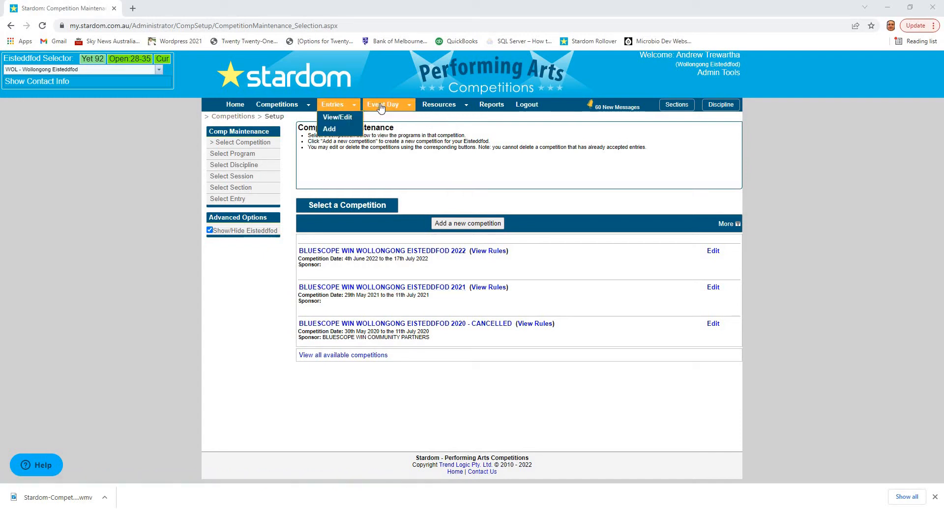
List the BLUESCOPE WIN WOLLONGONG EISTEDDFOD 2021 sessions for file download and dismiss the download request for the 31 May afternoon session.
mouse_move(392, 106)
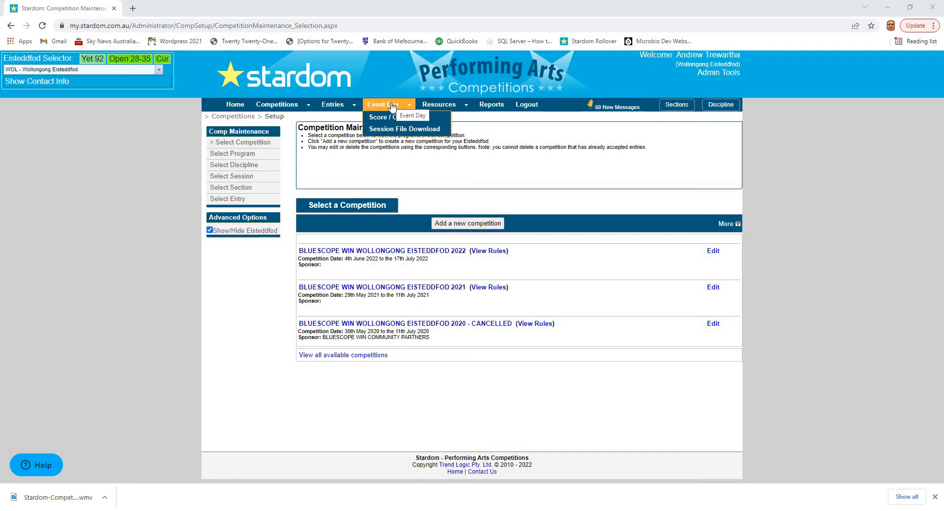
click(392, 129)
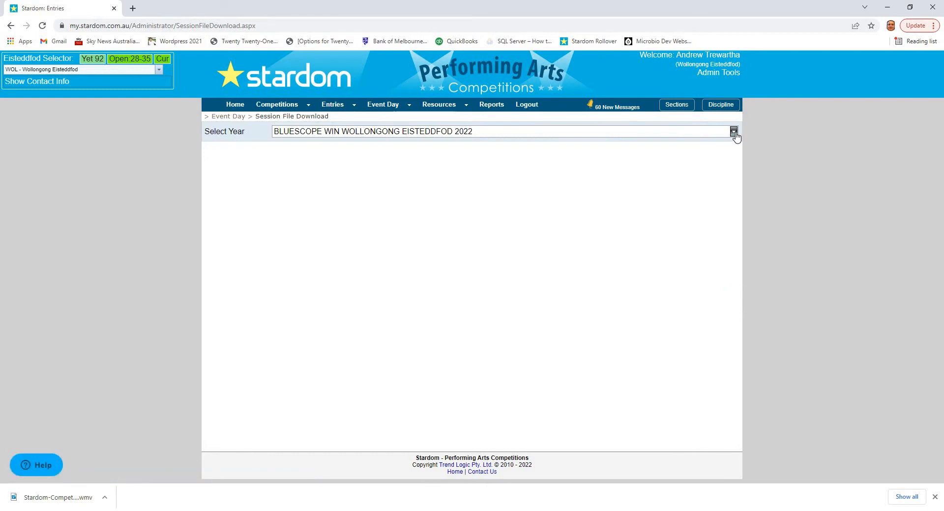
click(734, 132)
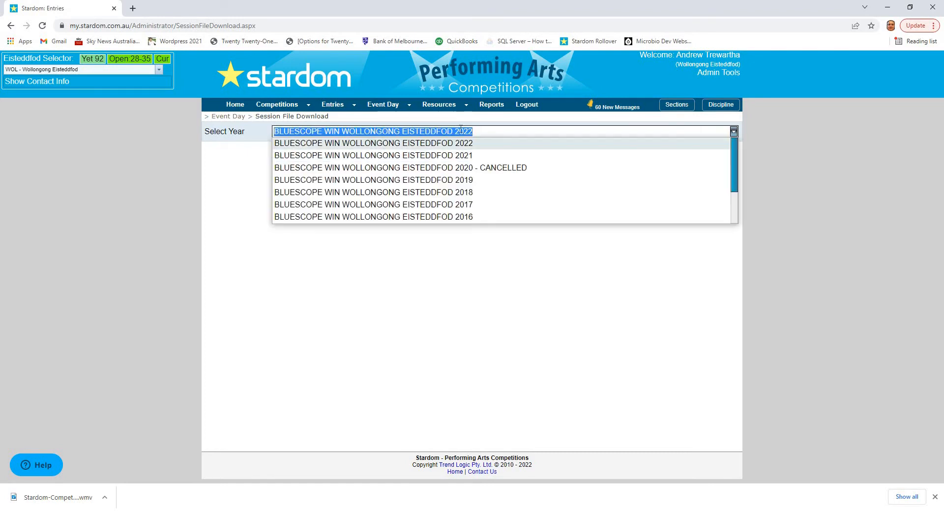
click(381, 154)
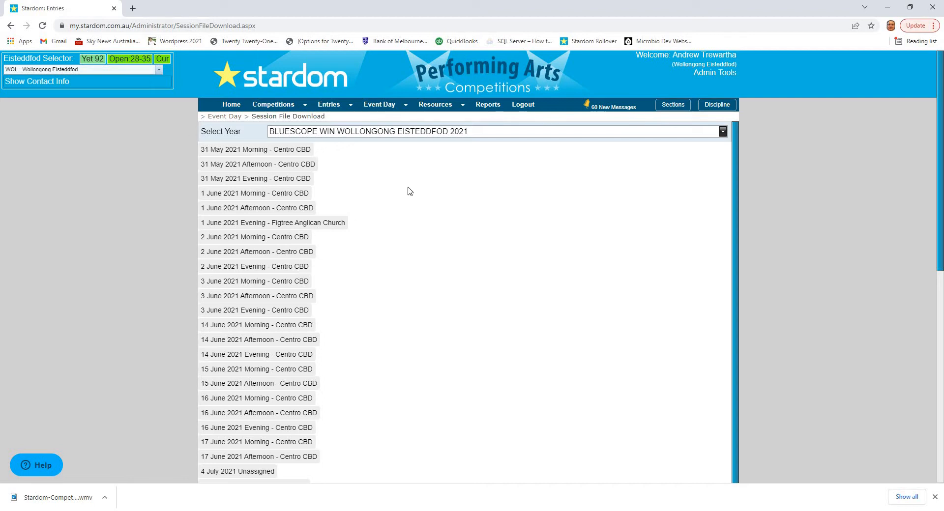
click(254, 168)
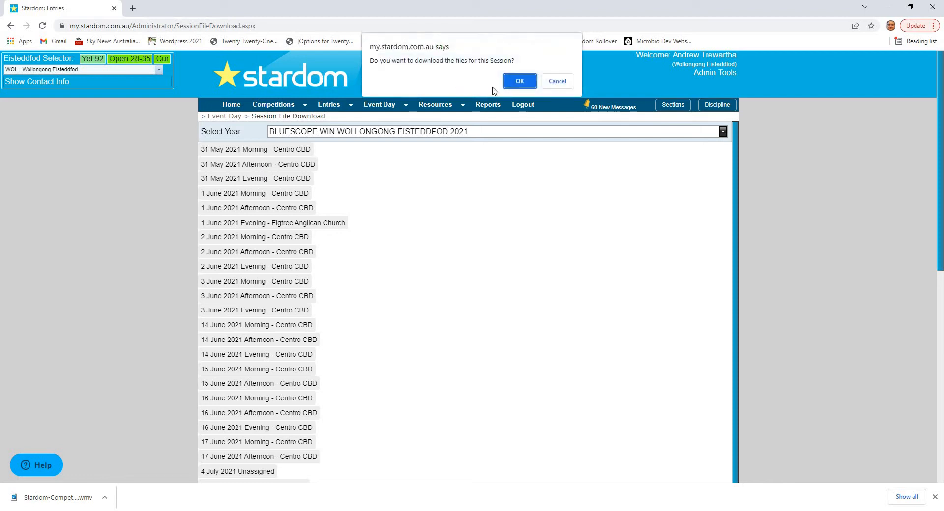
click(564, 87)
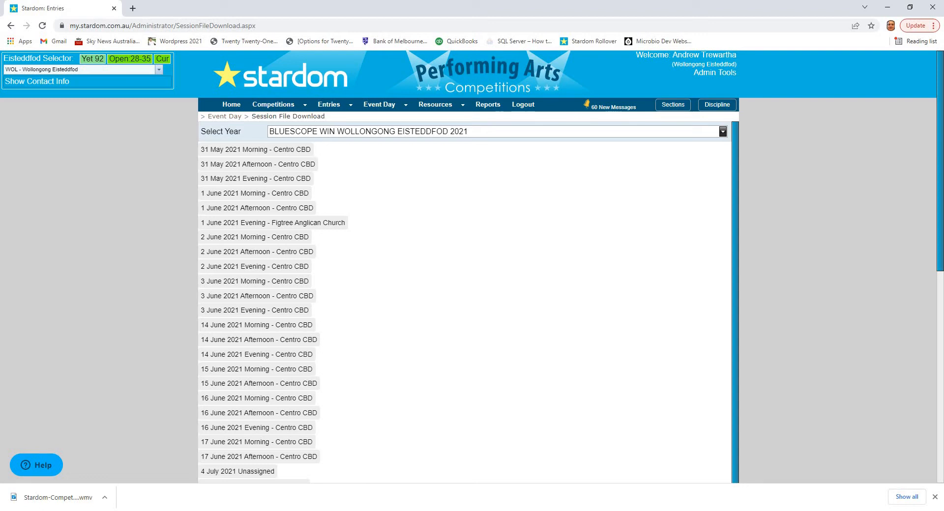
drag(0, 169, 195, 107)
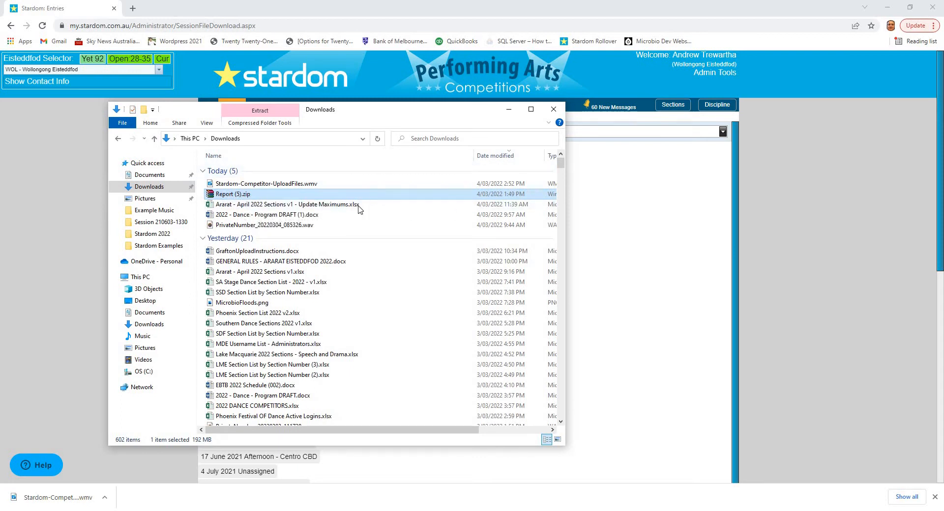
right_click(251, 198)
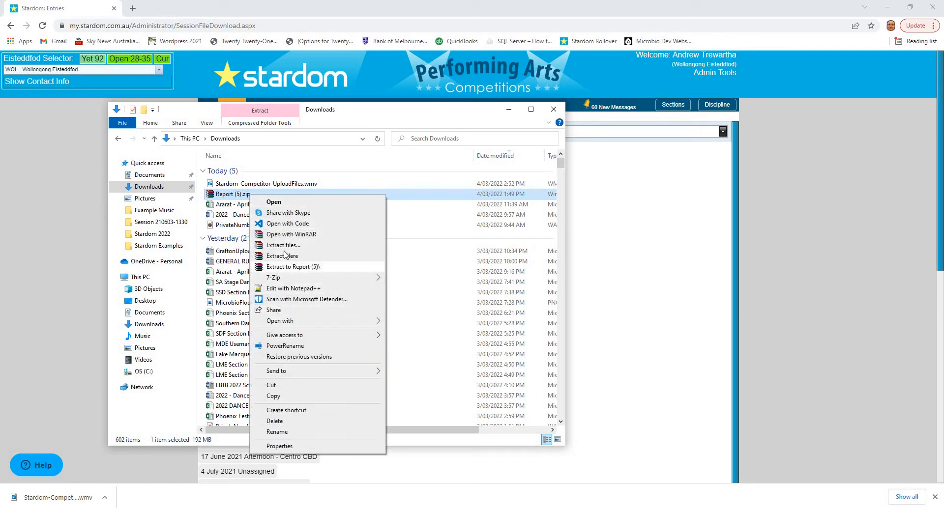
click(274, 397)
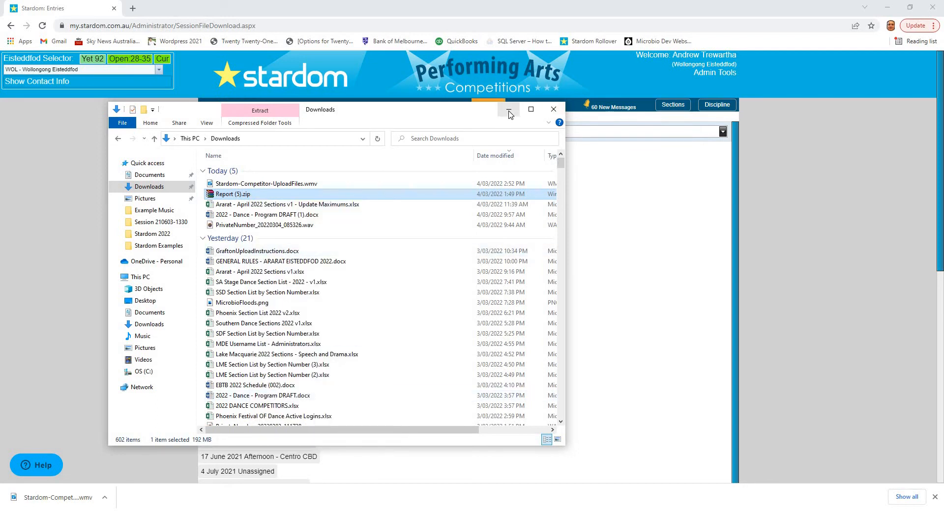
click(509, 110)
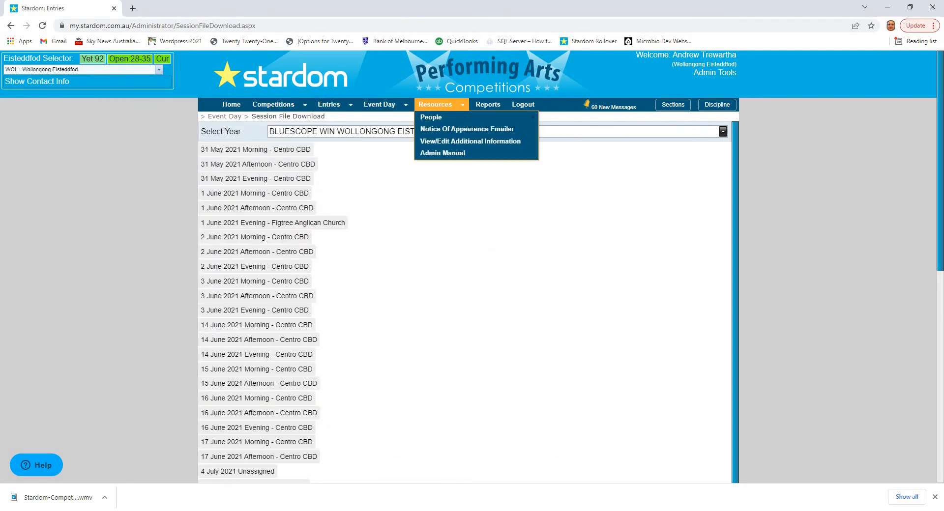
drag(0, 116, 280, 74)
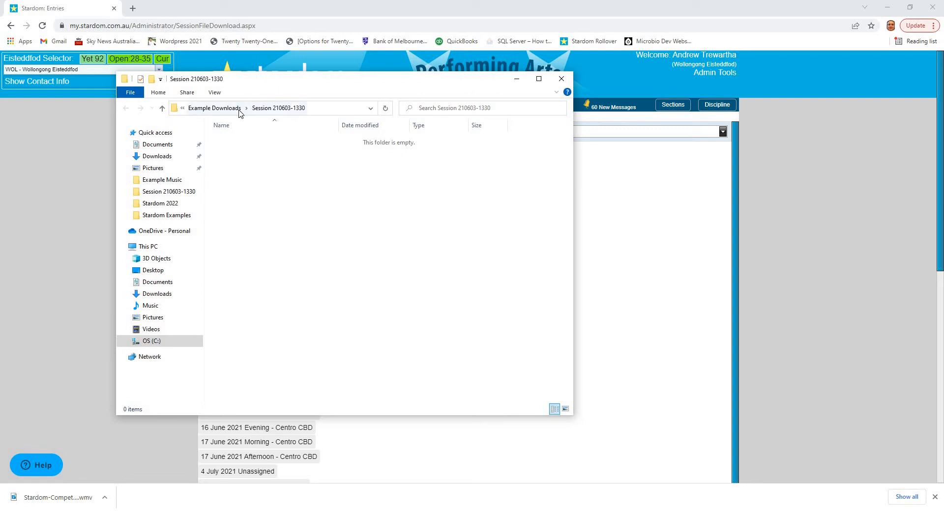
click(222, 111)
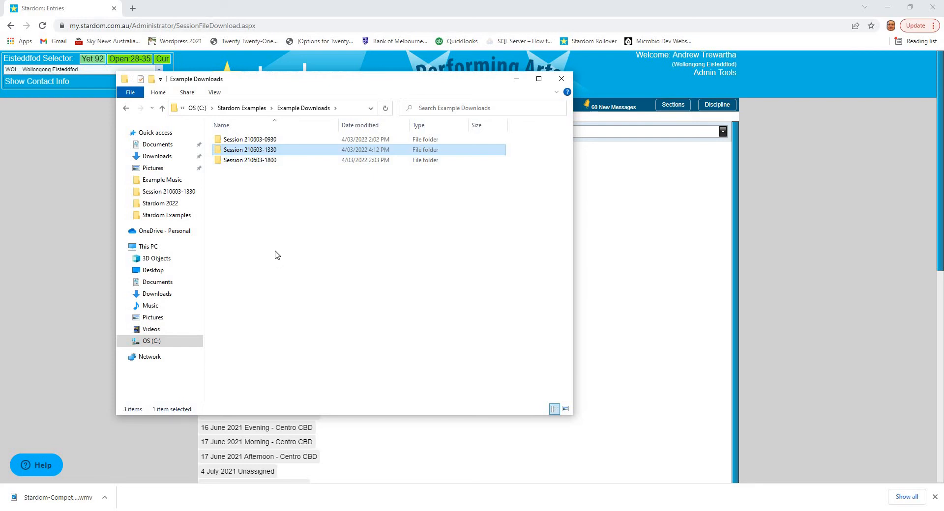
double_click(259, 153)
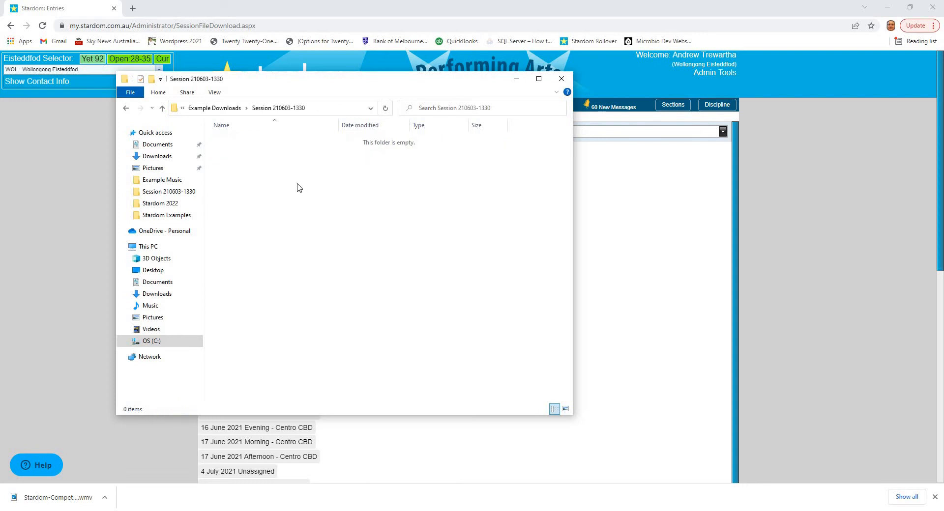
right_click(292, 187)
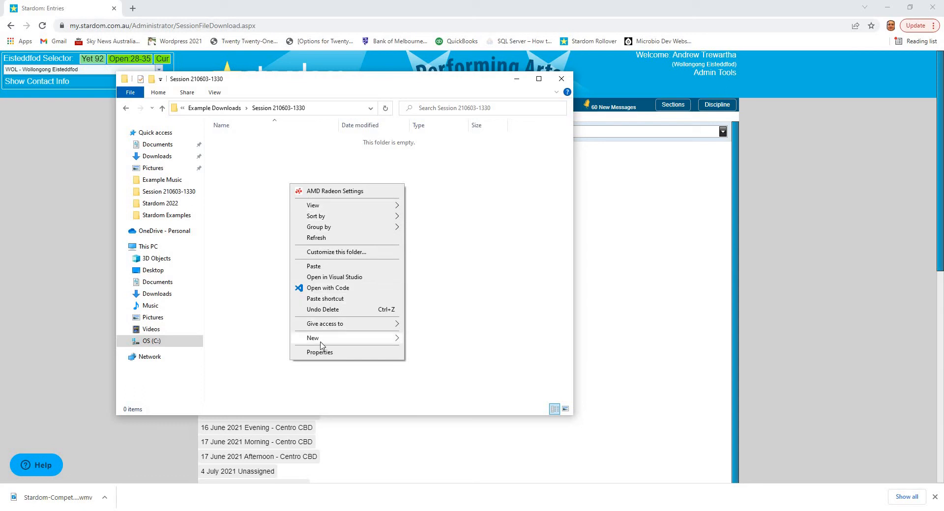
click(315, 266)
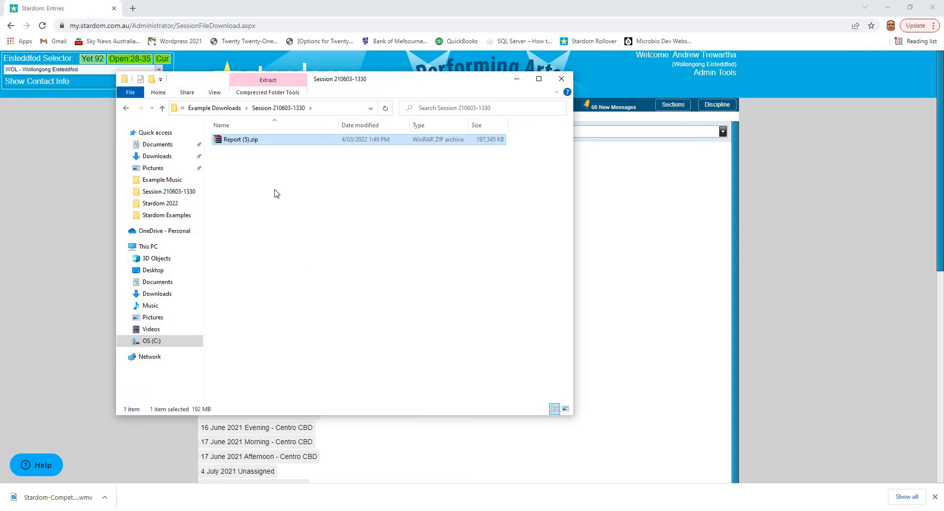
right_click(274, 143)
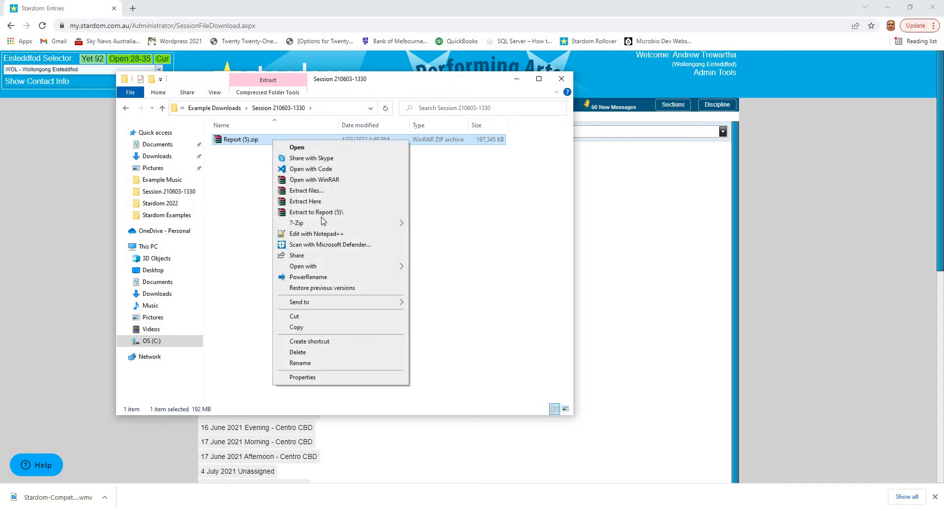
mouse_move(369, 227)
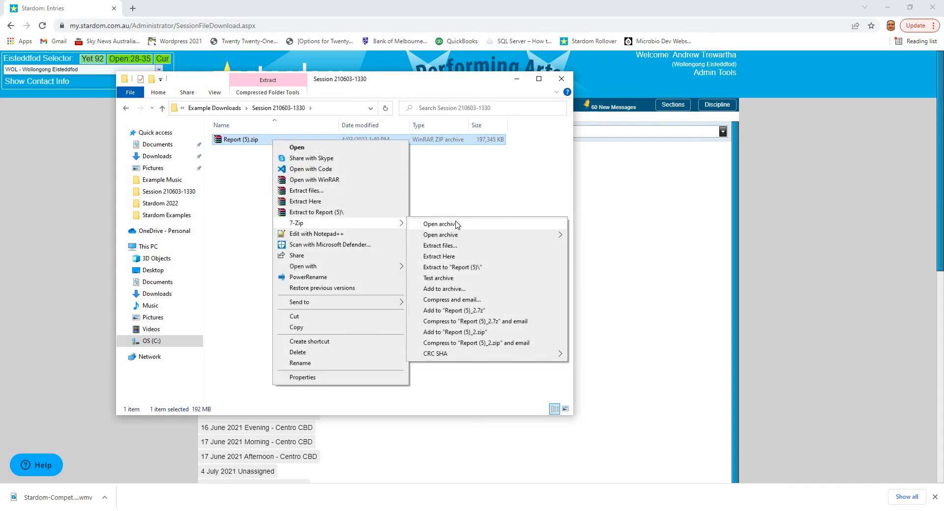
click(444, 258)
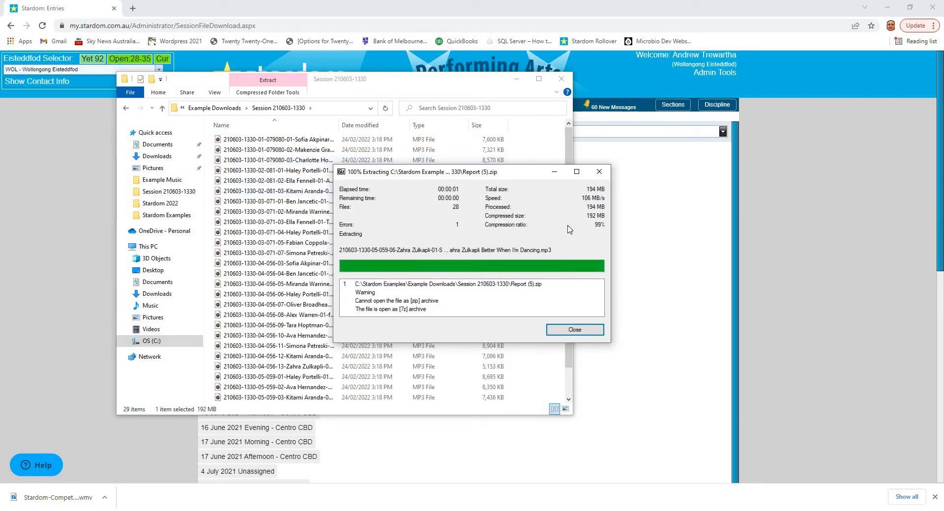
click(574, 328)
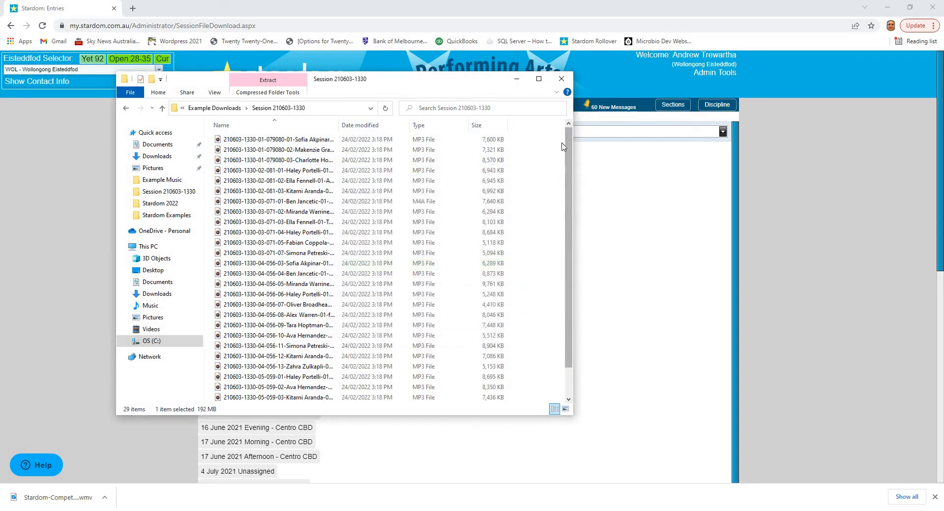
Sort the extracted files by name in ascending order, and widen the name column and folder window to fit the long file names.
drag(590, 116, 589, 116)
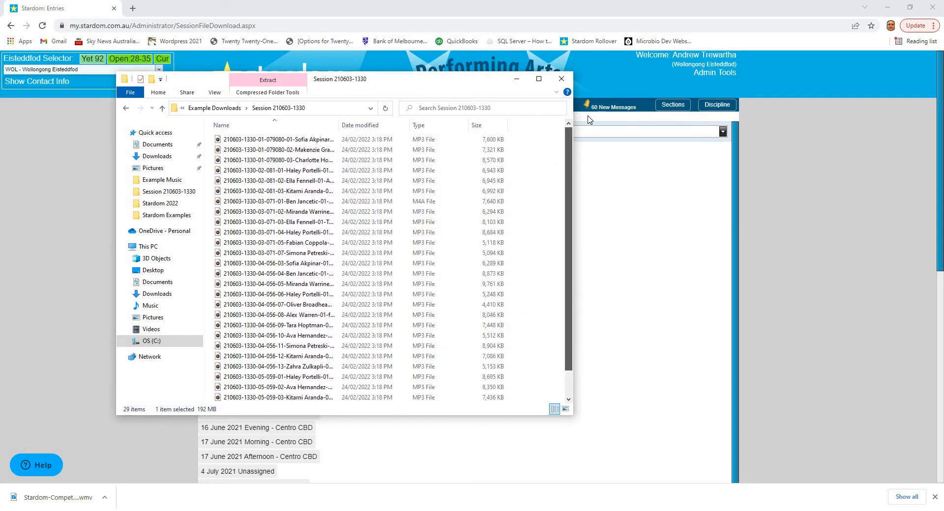
click(272, 126)
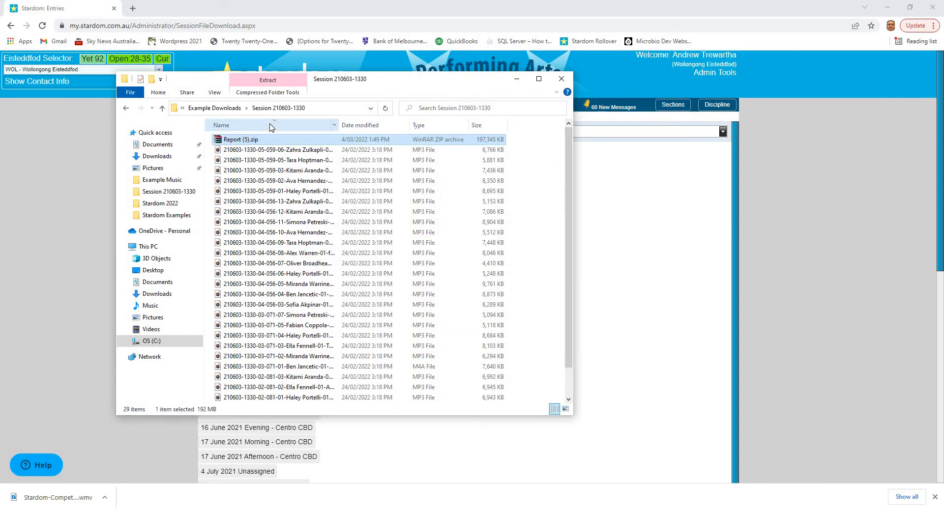
click(271, 126)
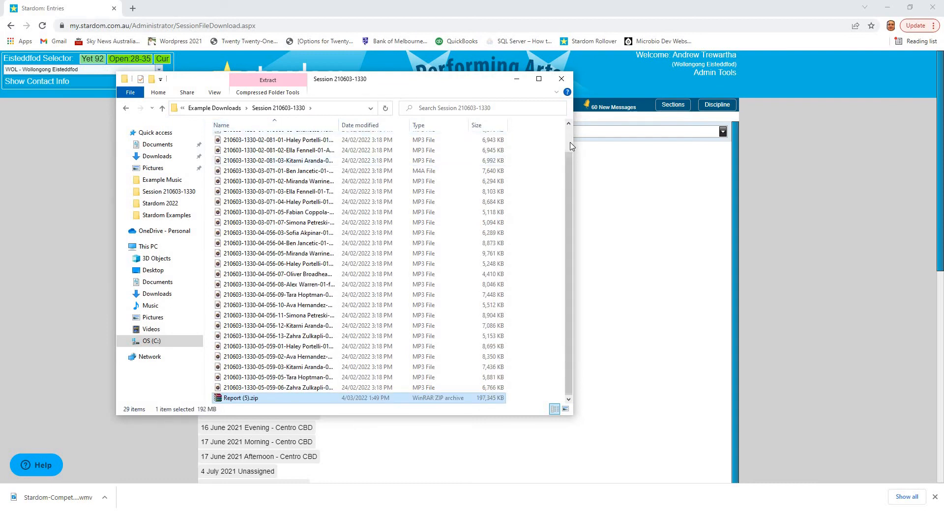
scroll(569, 144, up, 1)
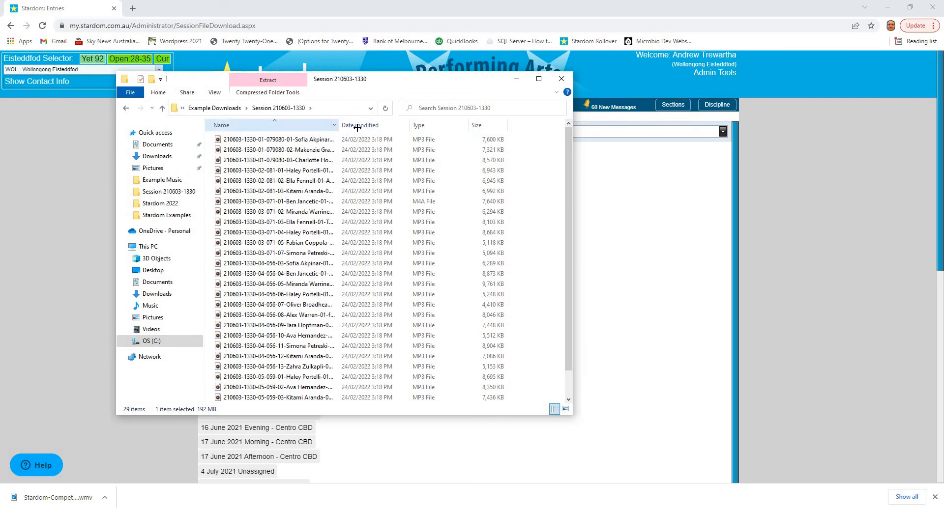
drag(358, 128, 521, 137)
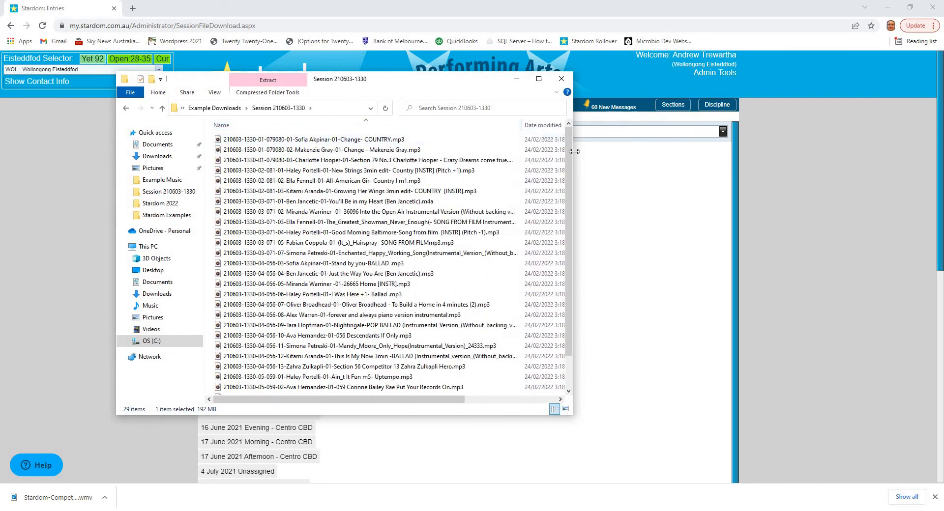
drag(574, 151, 746, 152)
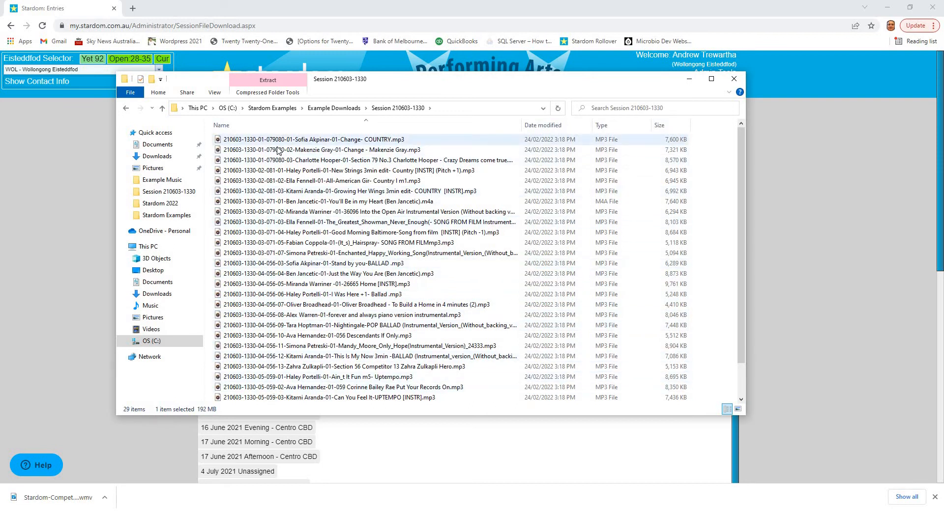
Play the New Strings backing track of section 081 briefly, and look through the session's file list before minimizing the folder.
click(268, 170)
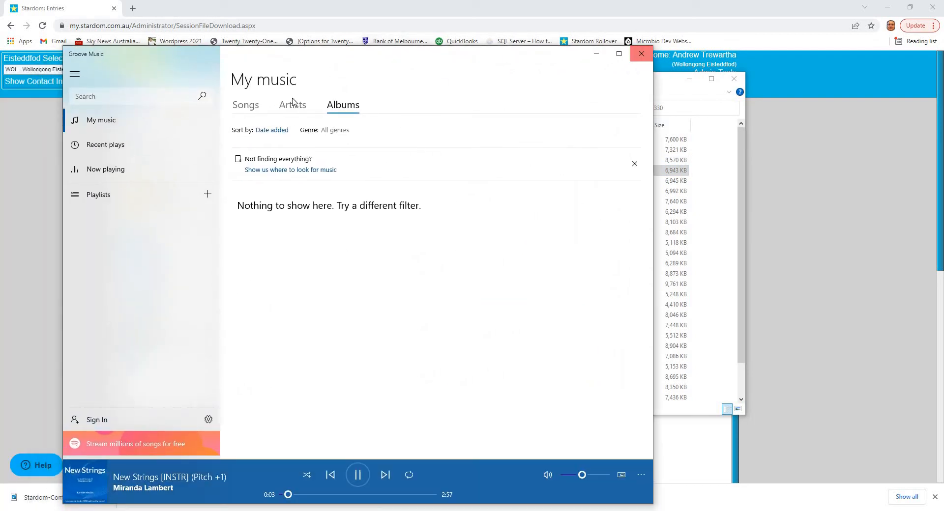
click(642, 55)
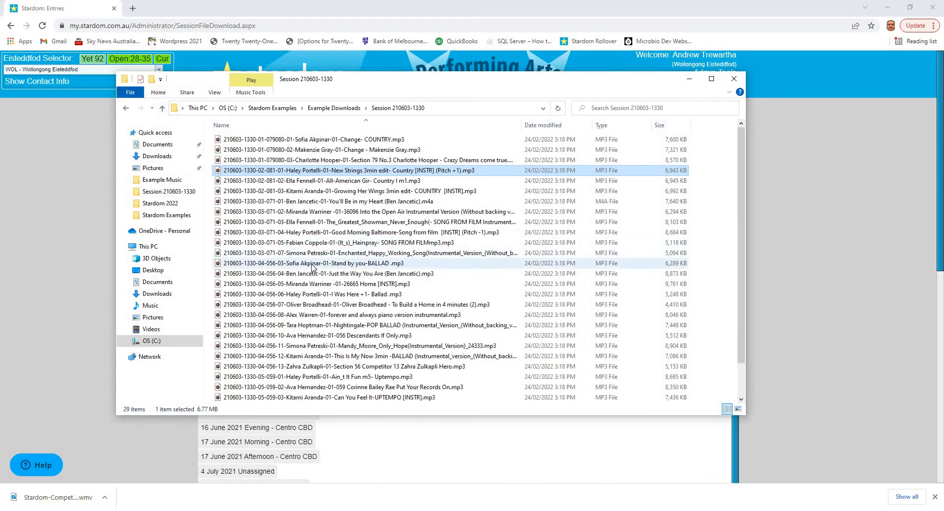
scroll(309, 275, down, 1)
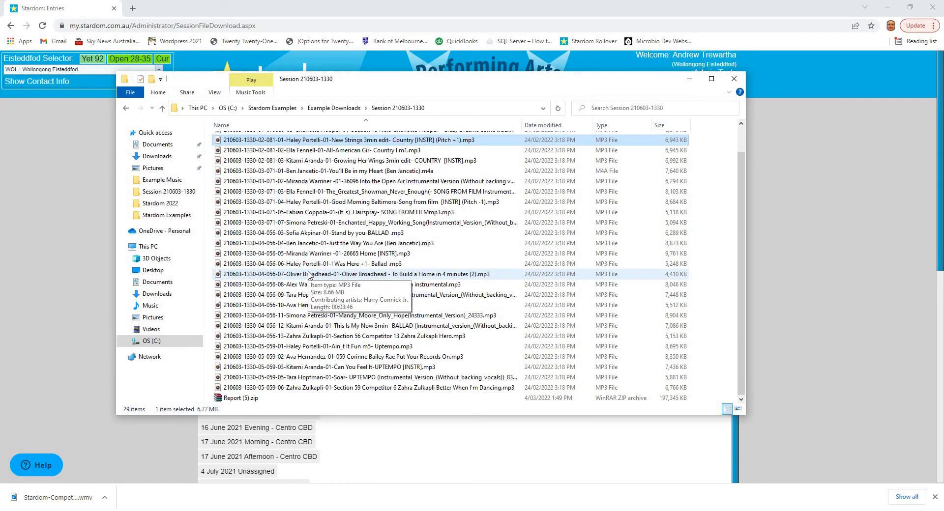
scroll(309, 276, up, 1)
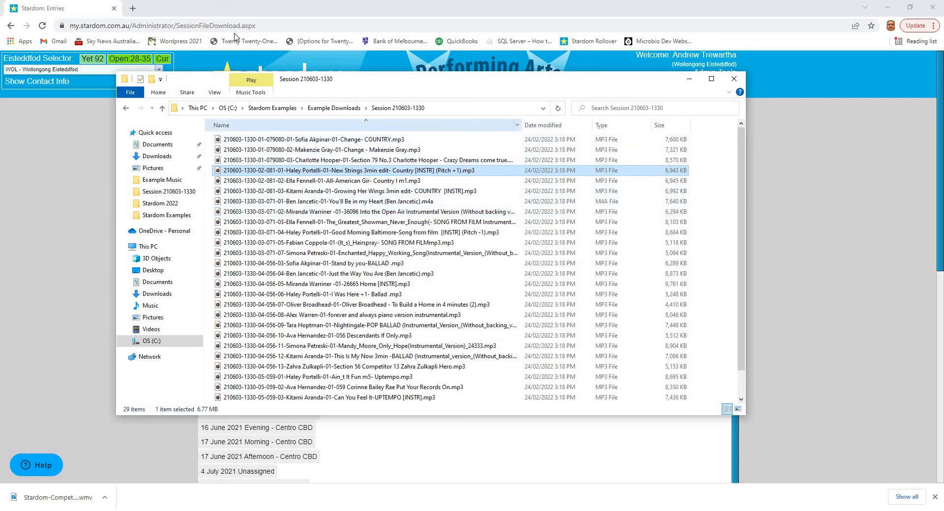
click(690, 82)
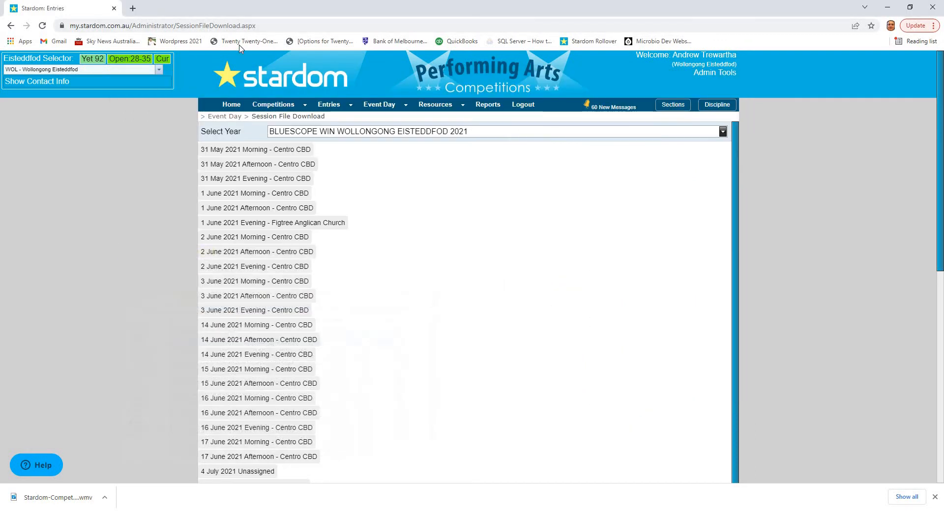
Show the data of the Running Sheet with Downloaded Files data extract report for BLUESCOPE WIN WOLLONGONG EISTEDDFOD 2021.
click(488, 104)
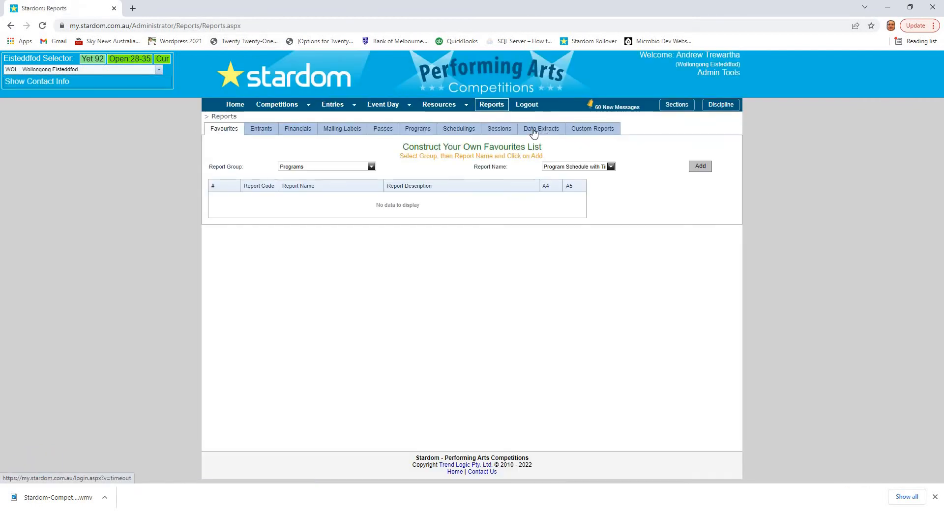
click(539, 130)
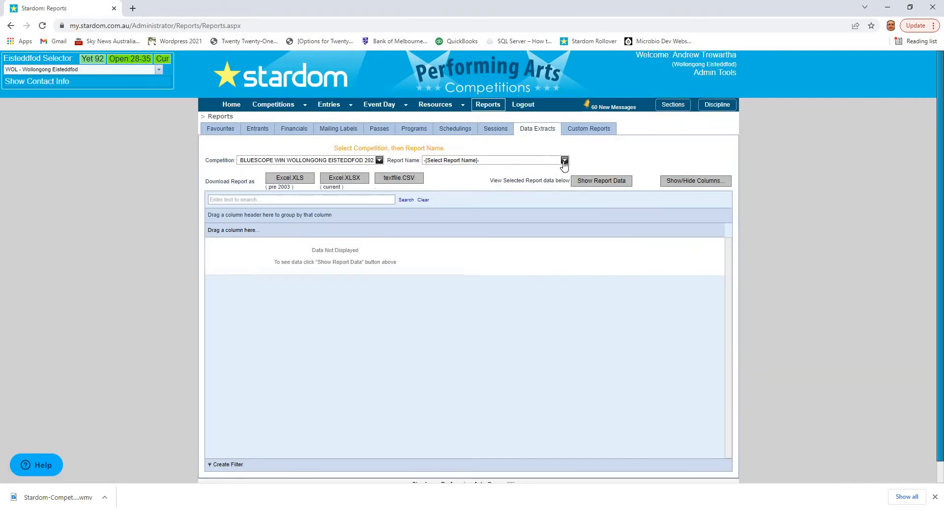
click(564, 162)
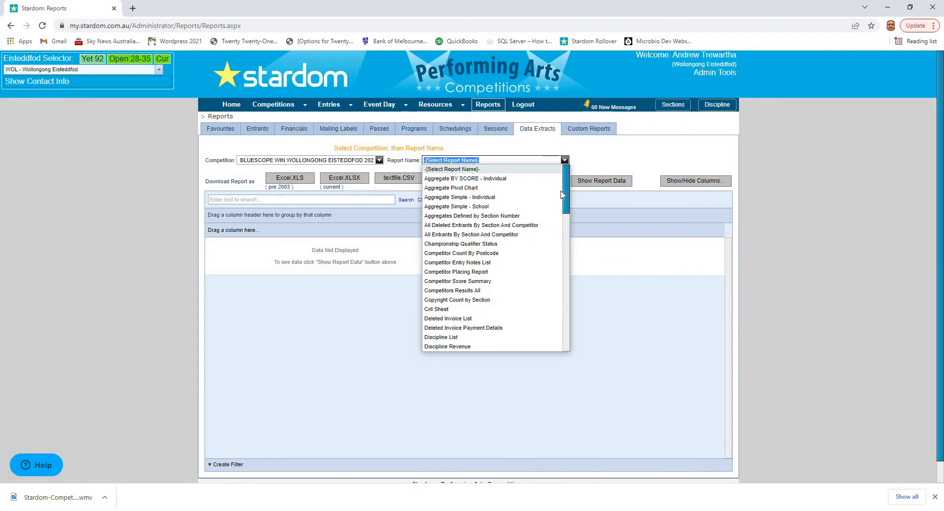
text(running)
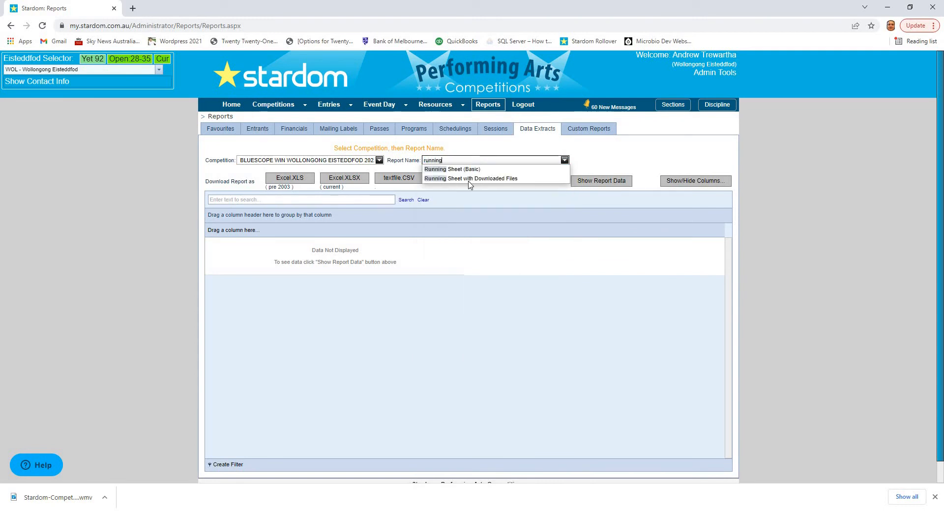
click(496, 180)
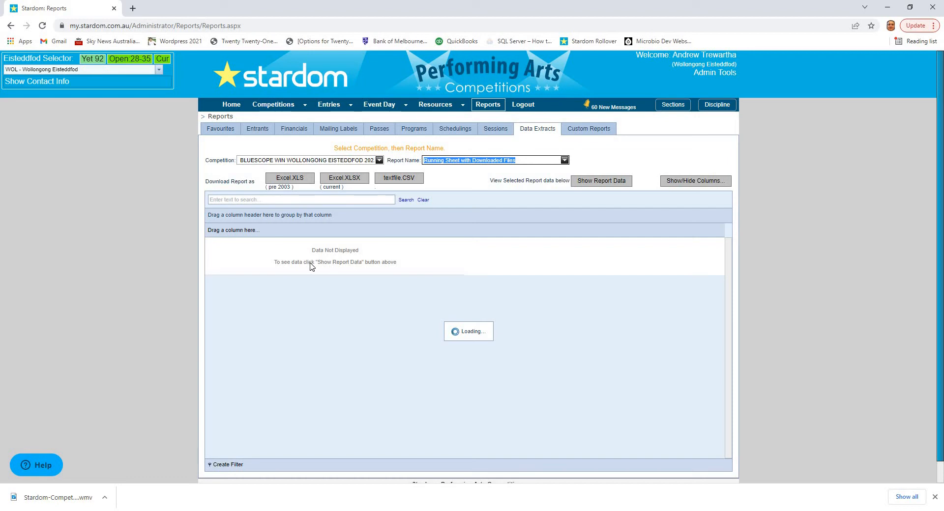
click(380, 161)
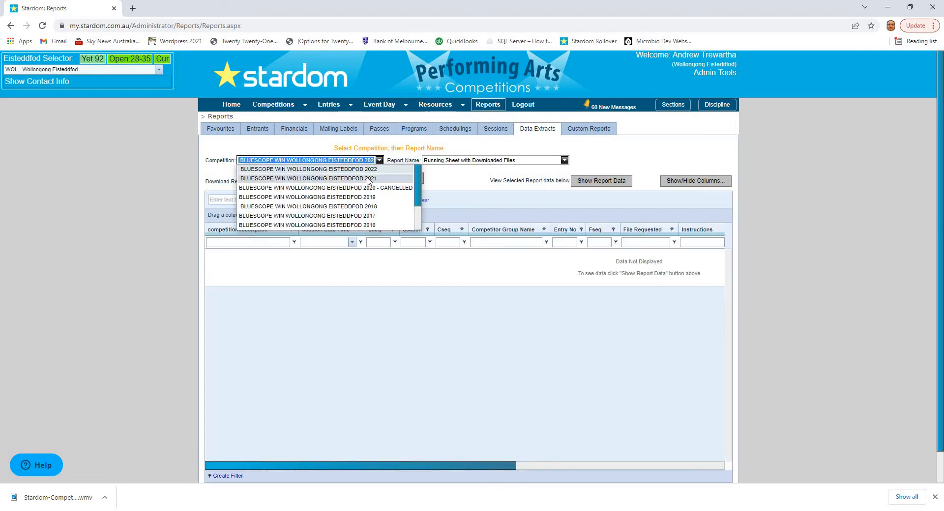
click(588, 184)
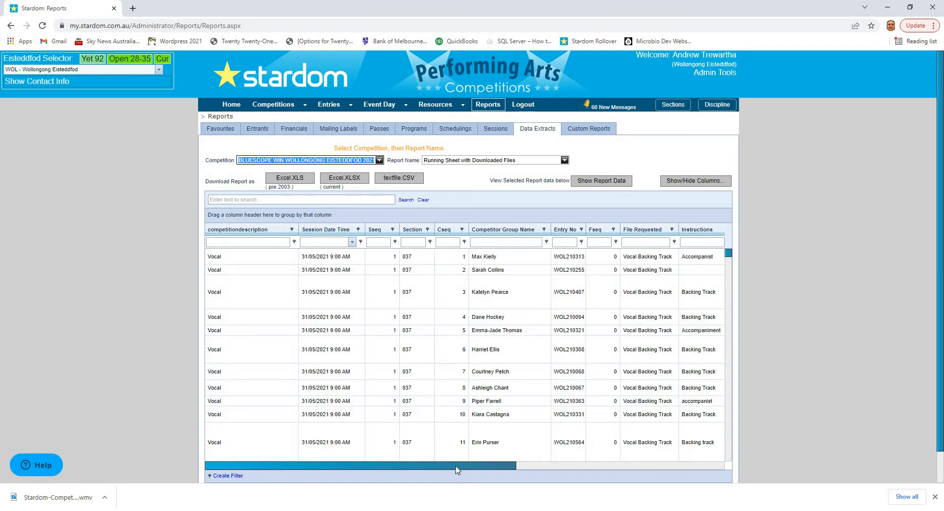
Examine the running sheet's track titles, original file names and upload times for the listed entries.
click(636, 467)
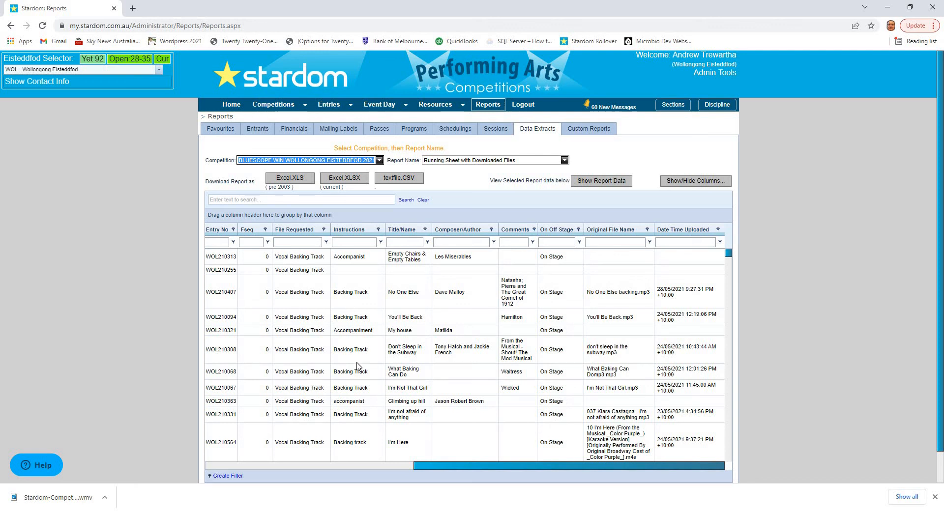
scroll(358, 367, down, 3)
scroll(358, 364, up, 3)
scroll(502, 347, down, 3)
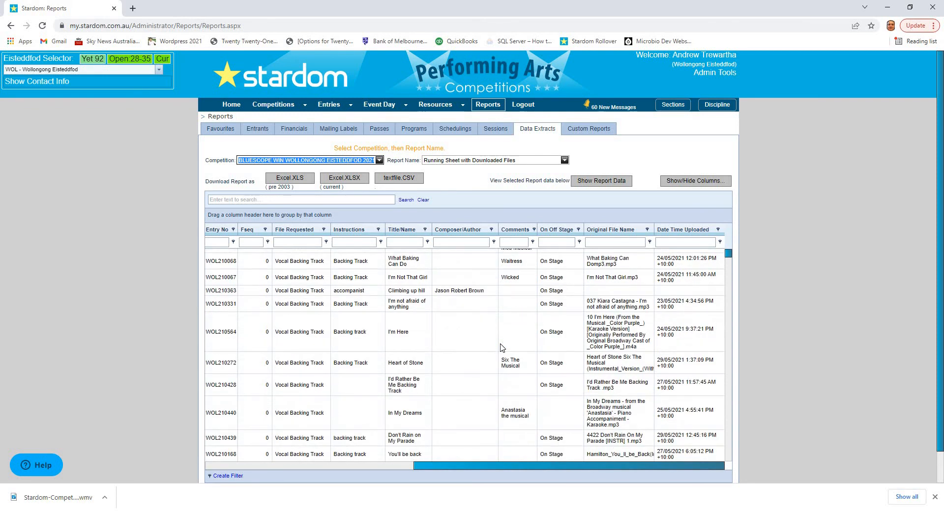